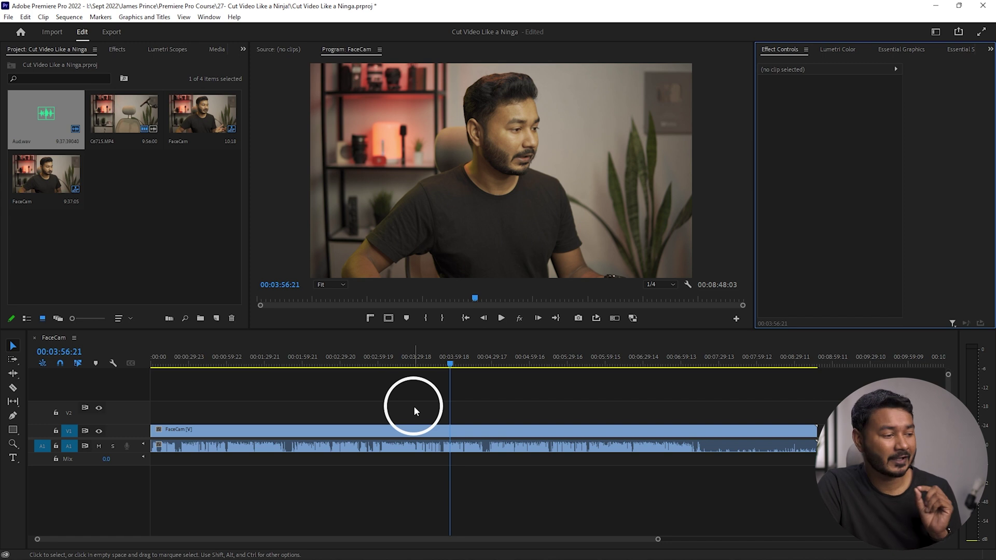
- Zoom into the FaceCam timeline and play from about 00:01:41, stopping at 00:01:44:06
scroll(403, 406, "up", 2, "alt")
scroll(393, 413, "up", 5)
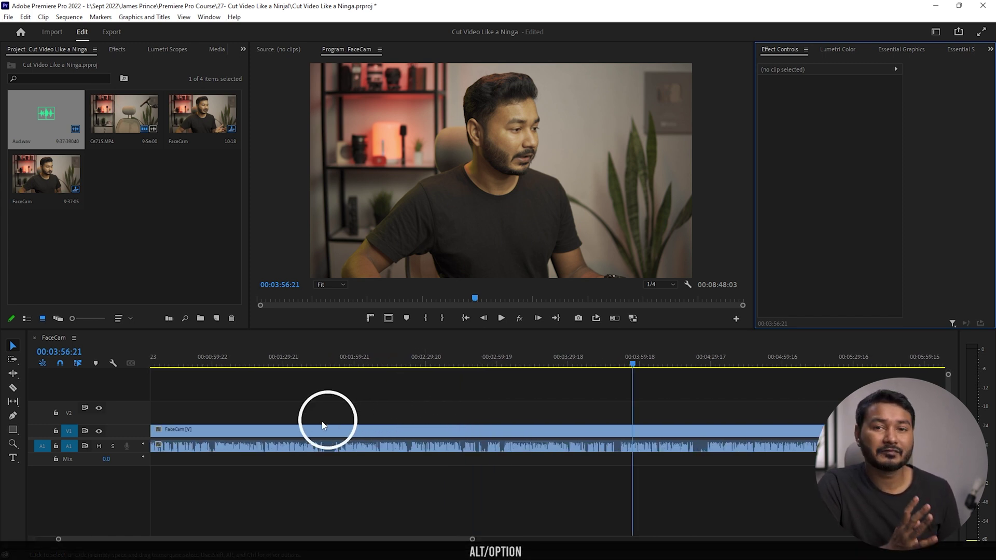
left_click_drag(405, 351, 390, 351)
key("space")
scroll(403, 387, "up", 2, "alt")
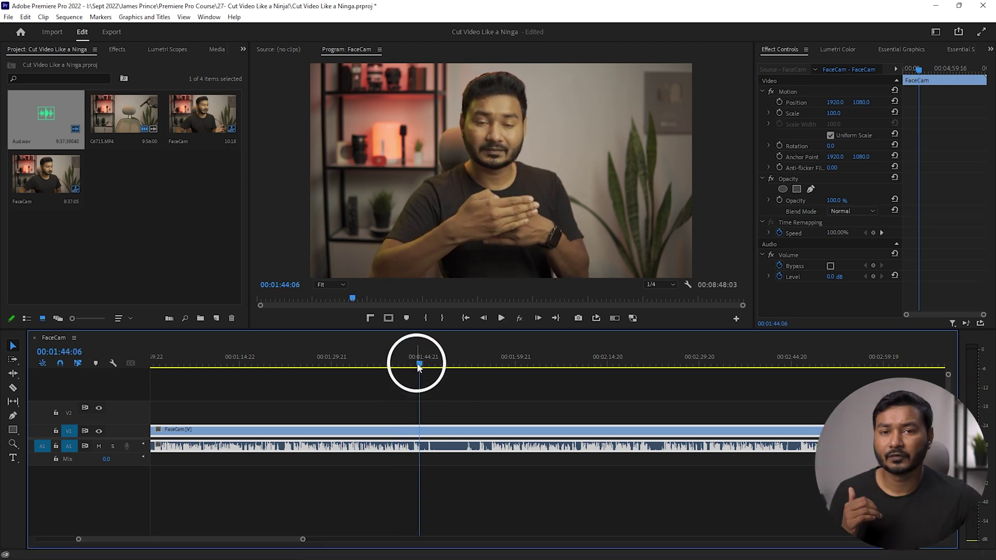
left_click(418, 366)
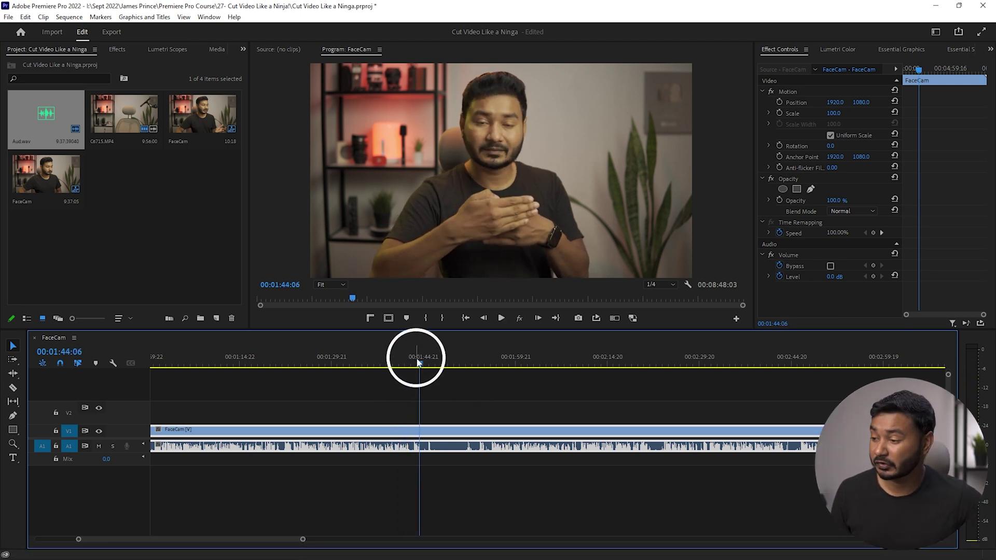
- Razor-cut the FaceCam clip at 00:01:42:13 and at 00:01:55:22
left_click_drag(422, 363, 409, 366)
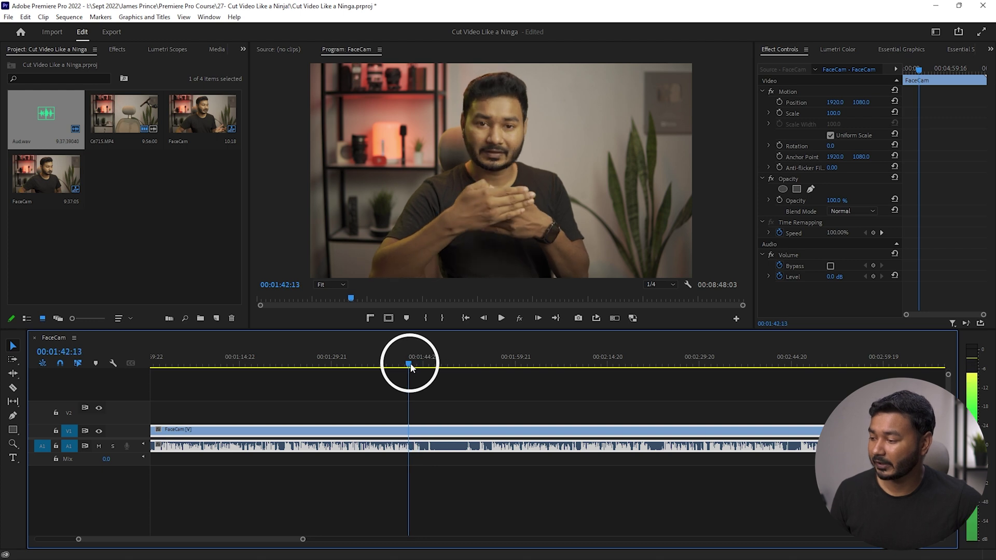
left_click(13, 388)
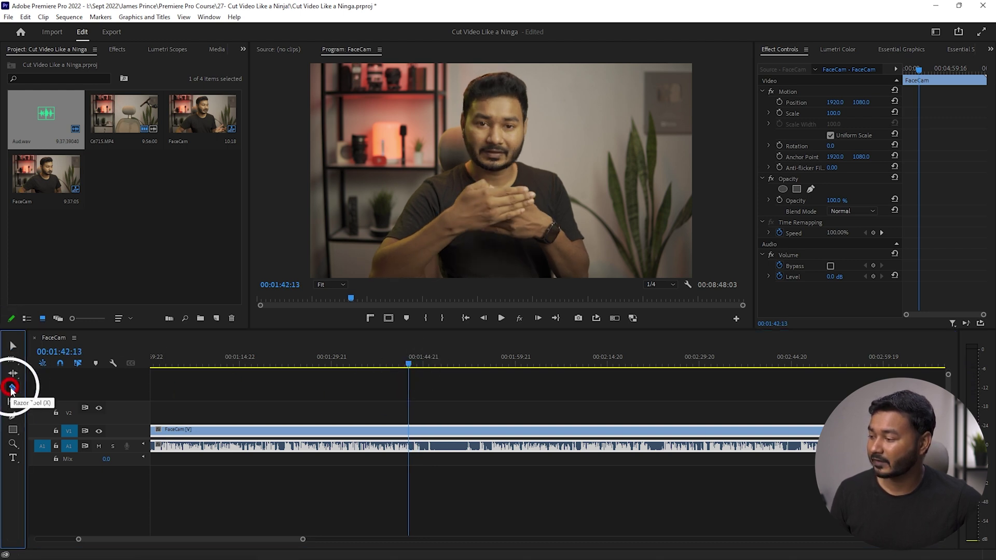
left_click(409, 430)
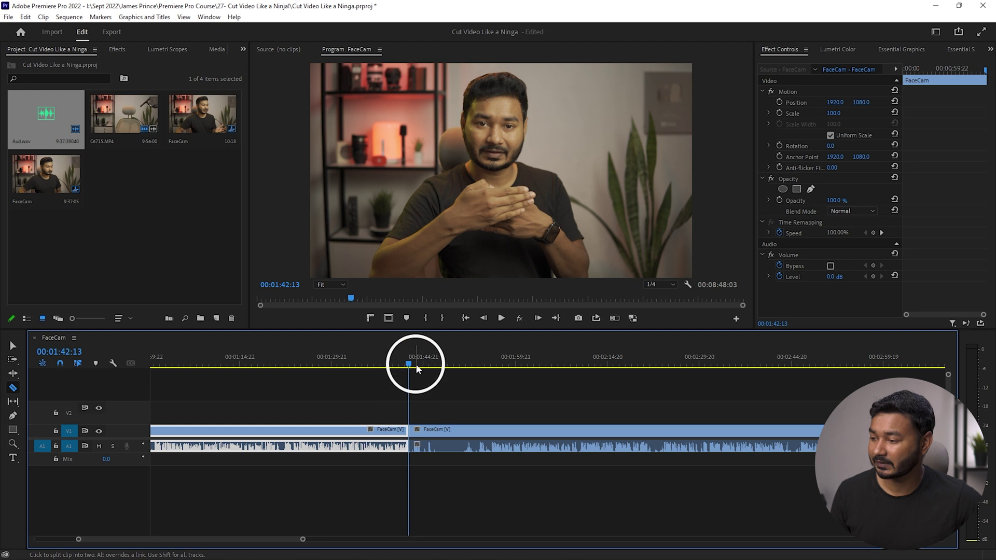
left_click_drag(412, 363, 490, 368)
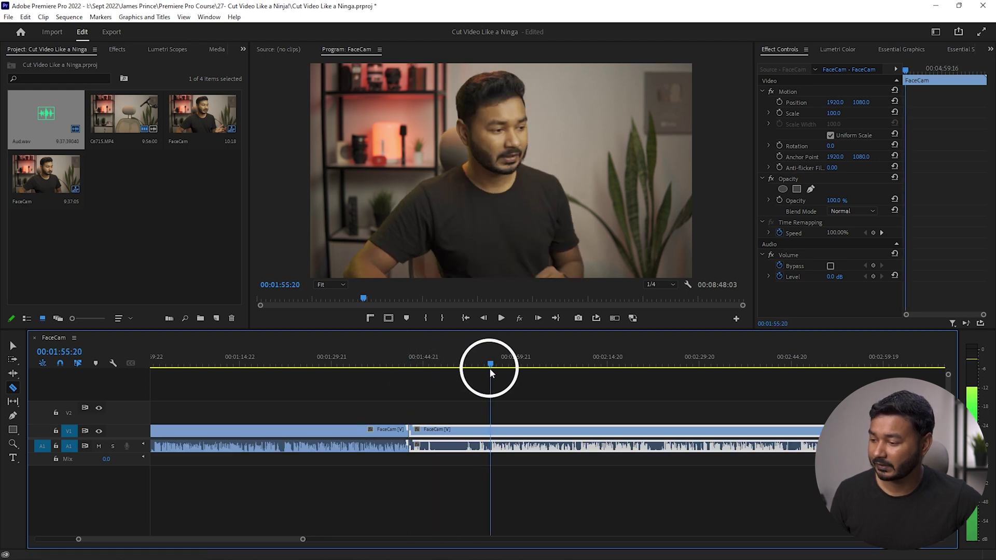
left_click(489, 433)
- Delete the middle FaceCam piece and ripple-delete the leftover gap
left_click(12, 347)
left_click(429, 440)
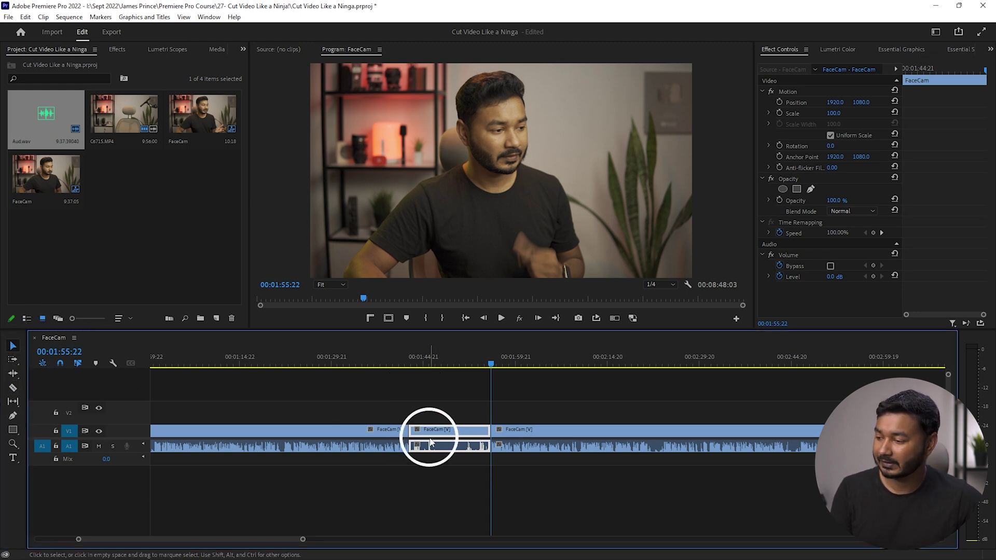
key("Delete")
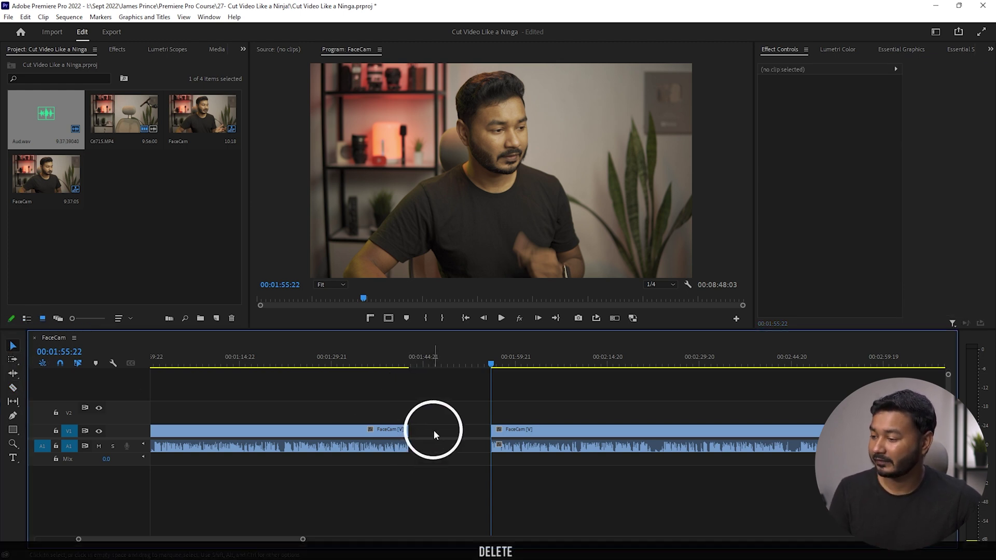
right_click(434, 431)
left_click(471, 437)
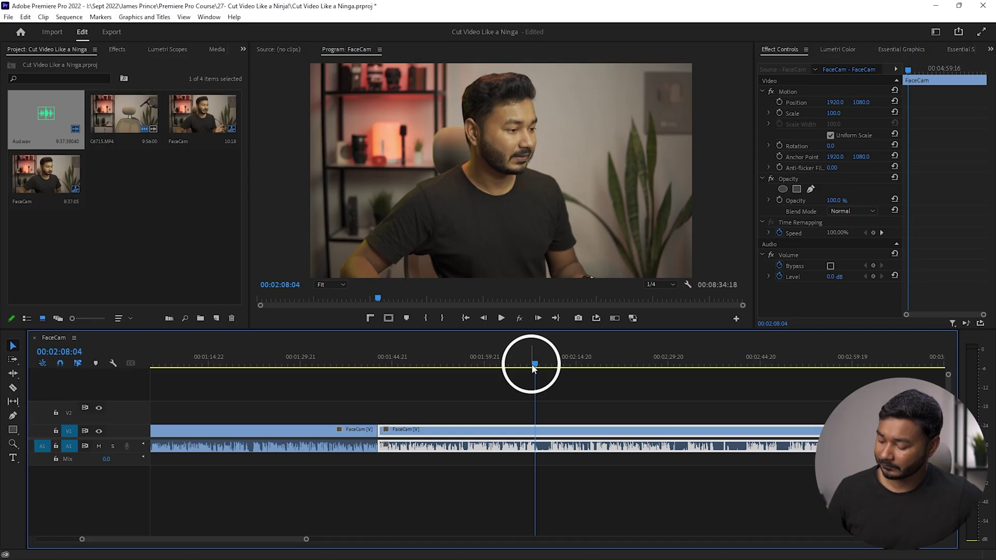
- Undo the ripple delete and cuts, then place the playhead at 00:01:45:12
key("ctrl+z")
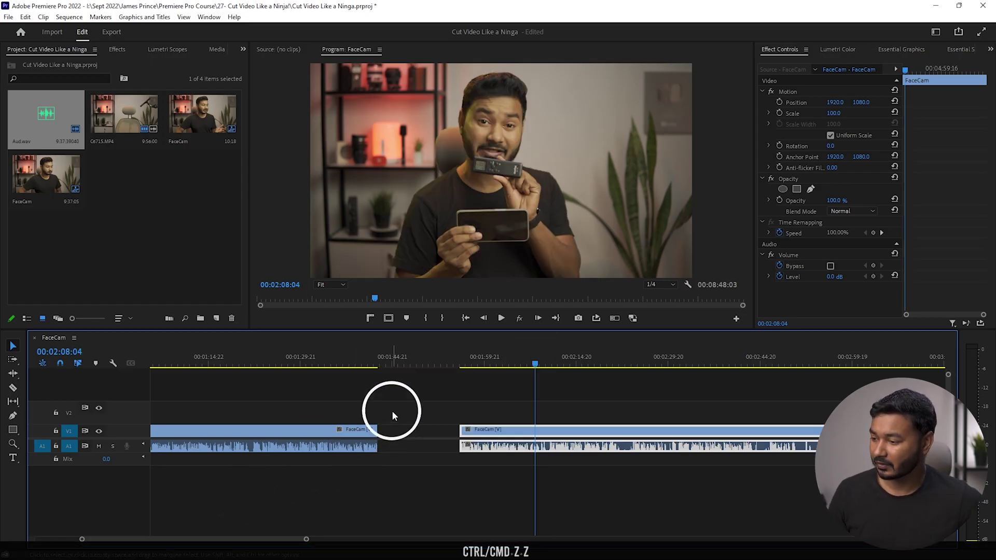
key("ctrl+z")
key("ctrl+z")
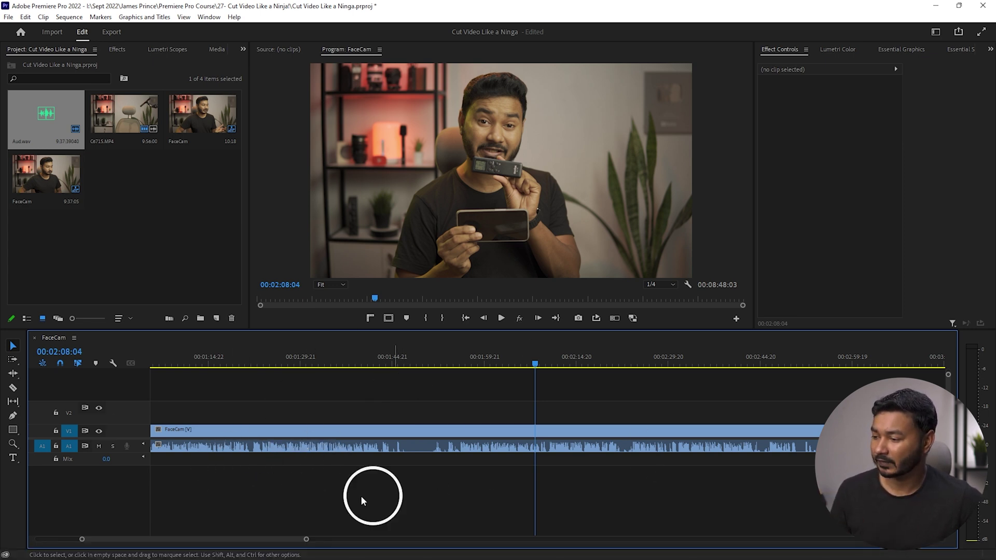
left_click(394, 361)
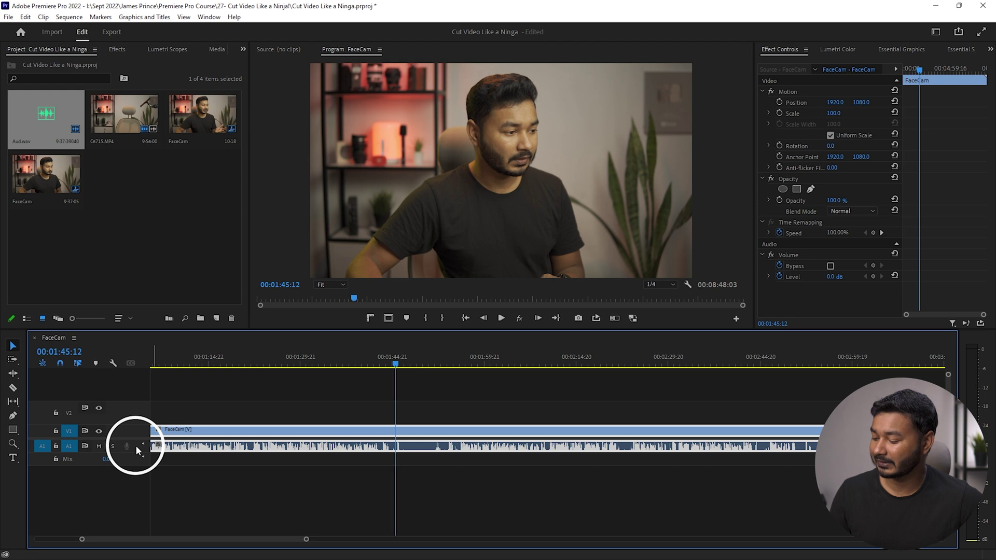
- Enlarge the A1 track, turn off Rectified Audio Waveforms, and park the playhead near 00:01:42
key("F1")
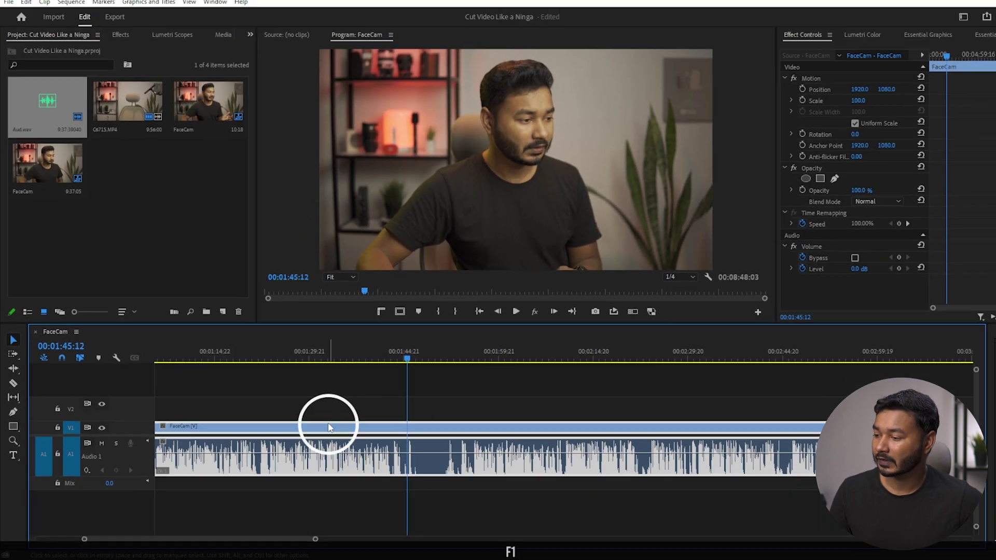
left_click_drag(334, 350, 367, 368)
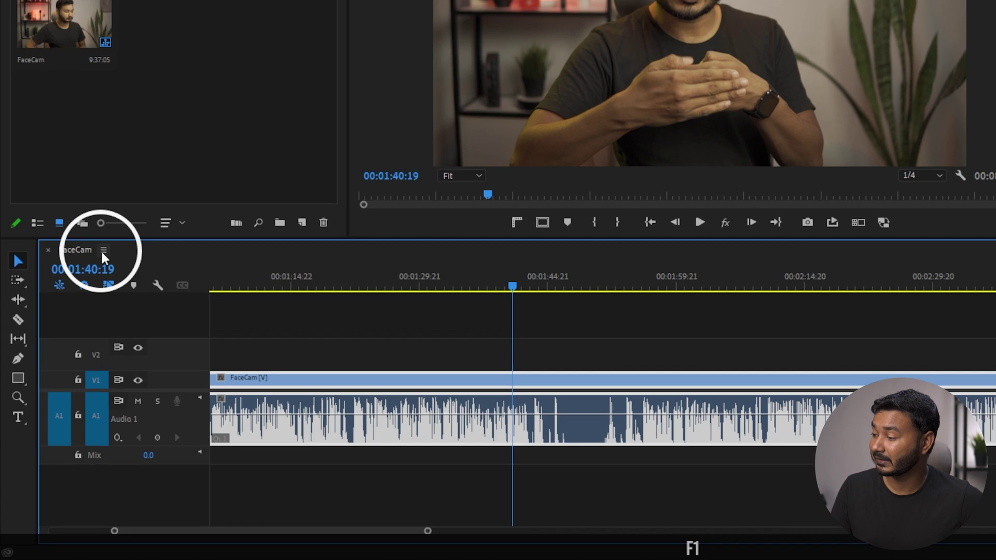
left_click(73, 337)
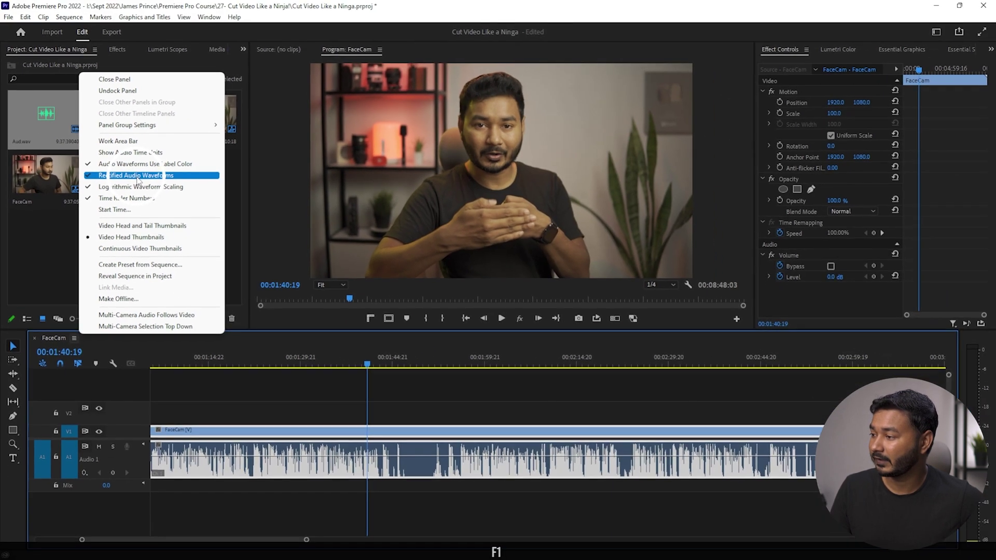
left_click(182, 171)
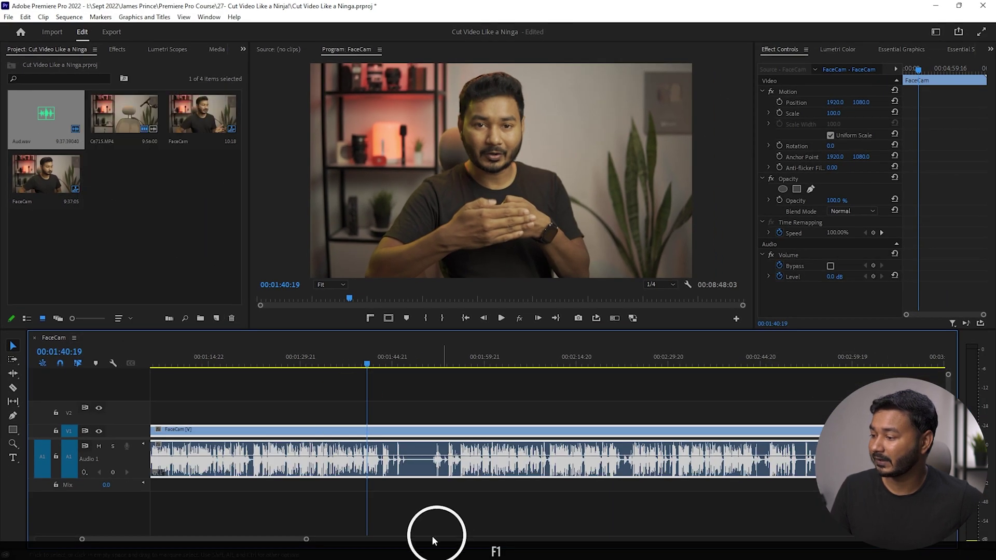
mouse_move(383, 368)
left_mouse_down()
mouse_move(499, 351)
mouse_move(356, 368)
mouse_move(380, 369)
left_mouse_up()
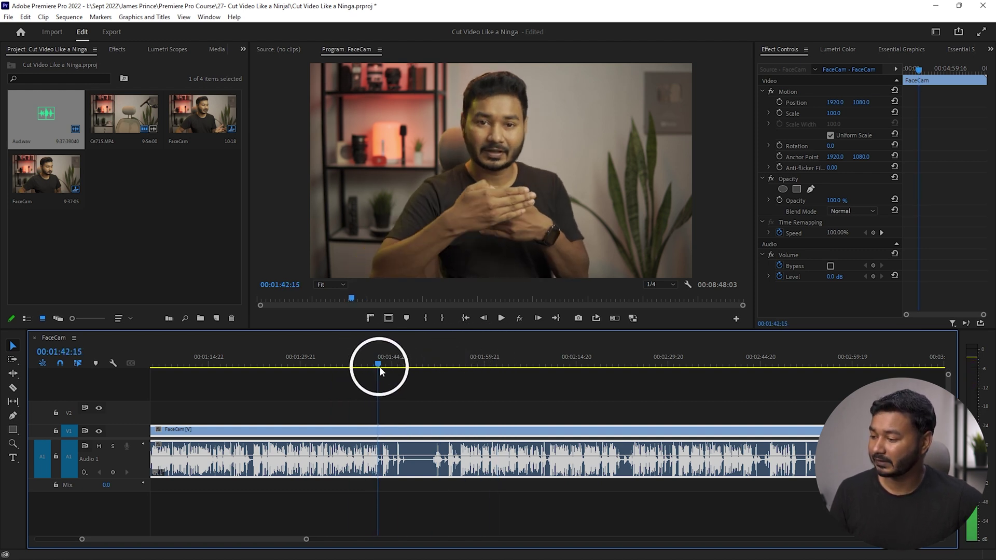
- Split the FaceCam clip and ripple-trim out two unwanted stretches, the second cut at 00:02:05:11
key("ctrl+k")
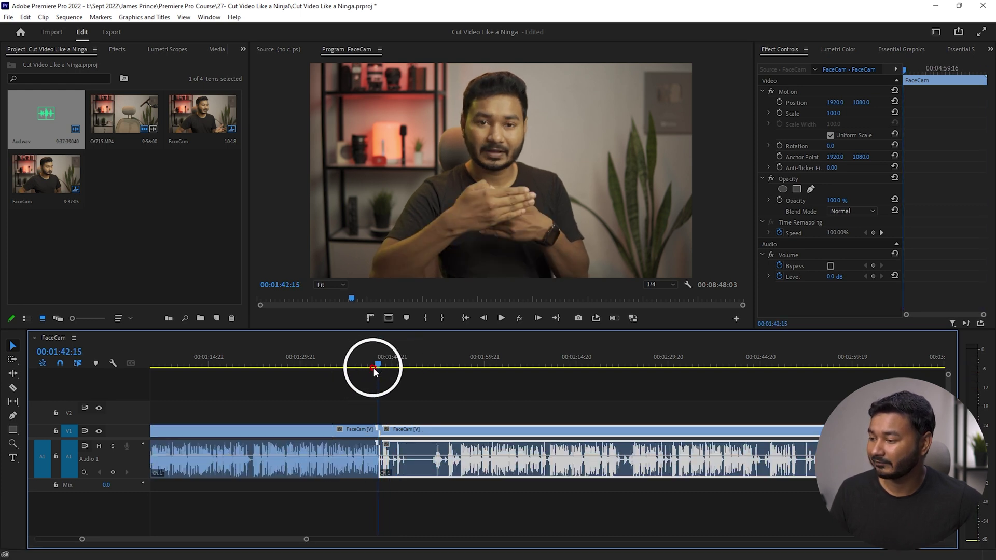
left_click_drag(374, 369, 457, 363)
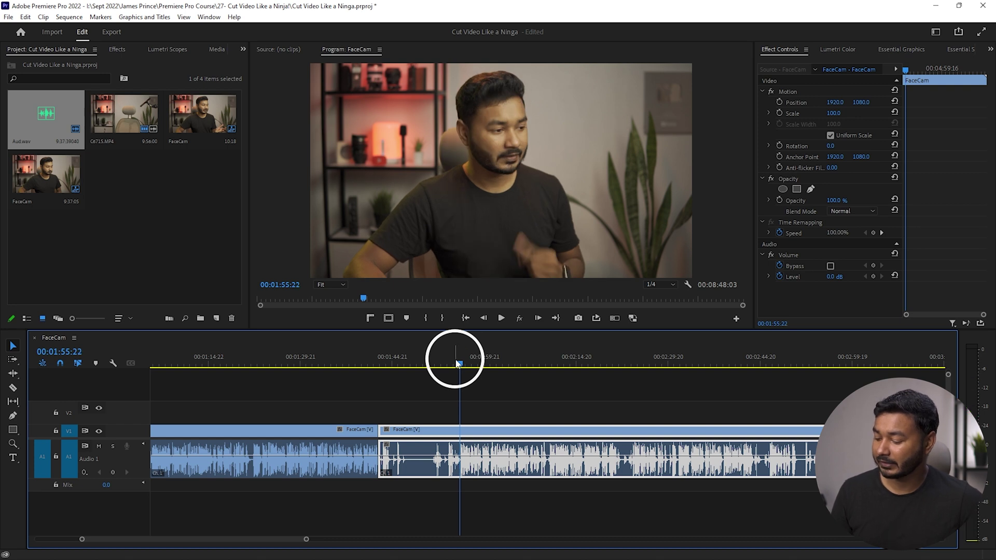
key("q")
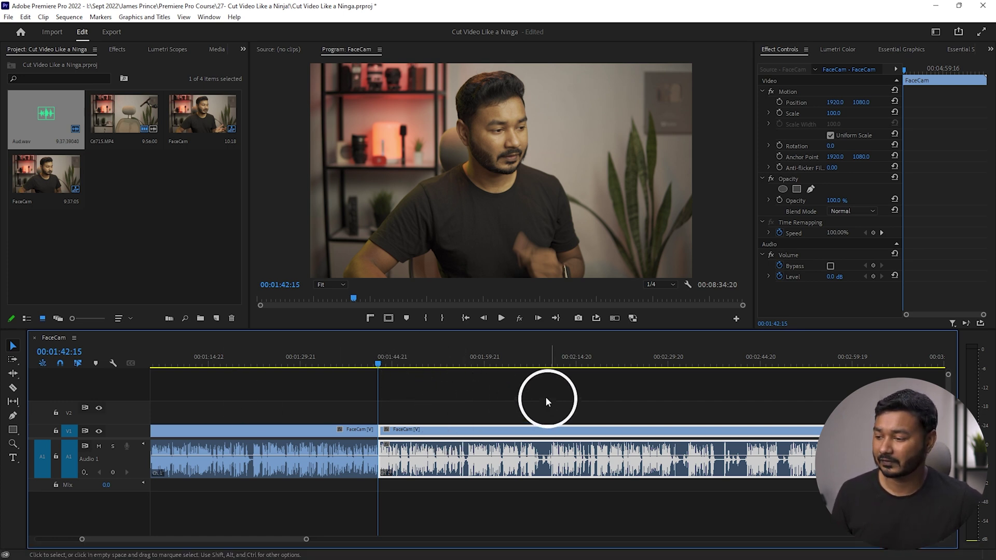
left_click(519, 364)
left_click_drag(521, 366, 553, 366)
key("ctrl+k")
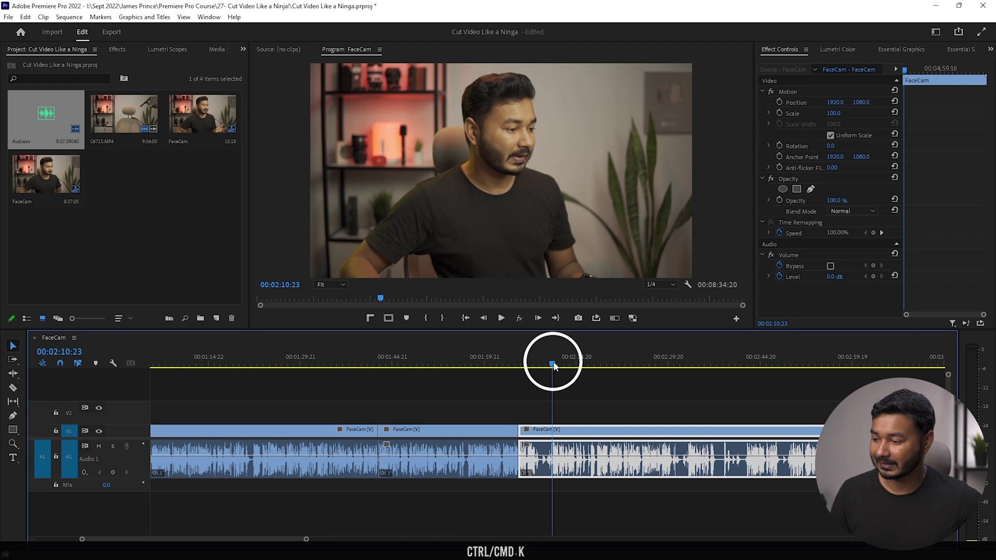
key("q")
- Cut at 00:02:44 and ripple-trim back to 00:02:25 with W
left_click_drag(547, 361, 757, 363)
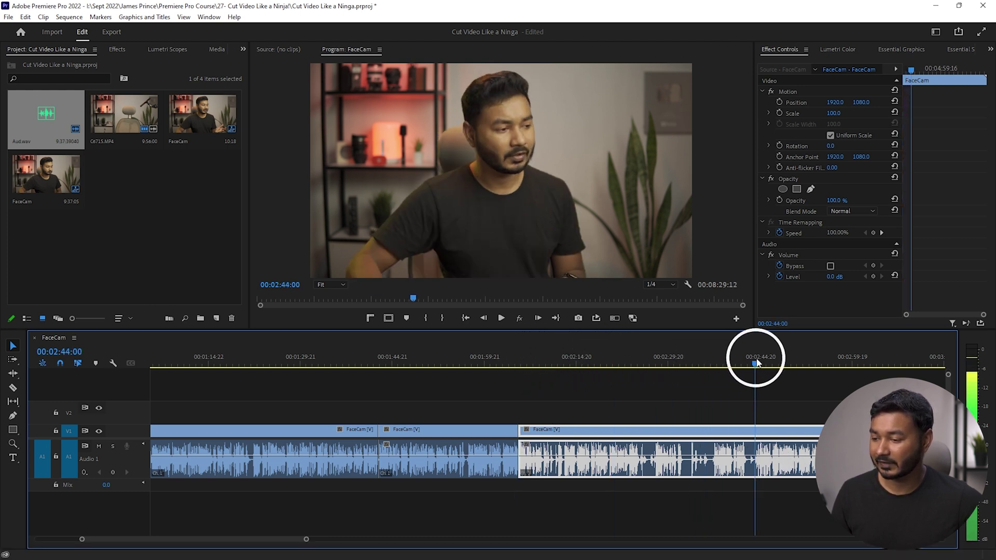
key("ctrl+k")
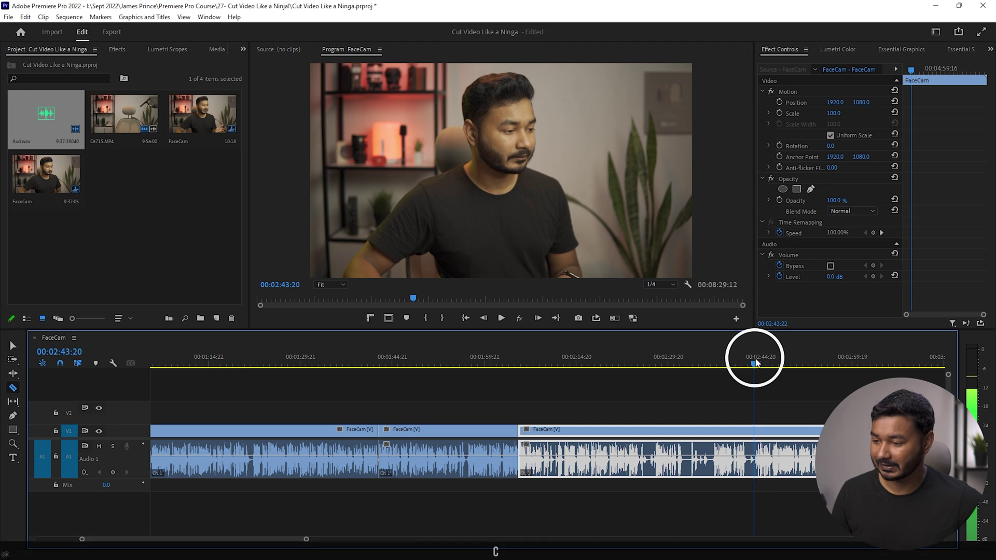
left_click_drag(755, 360, 638, 361)
key("c")
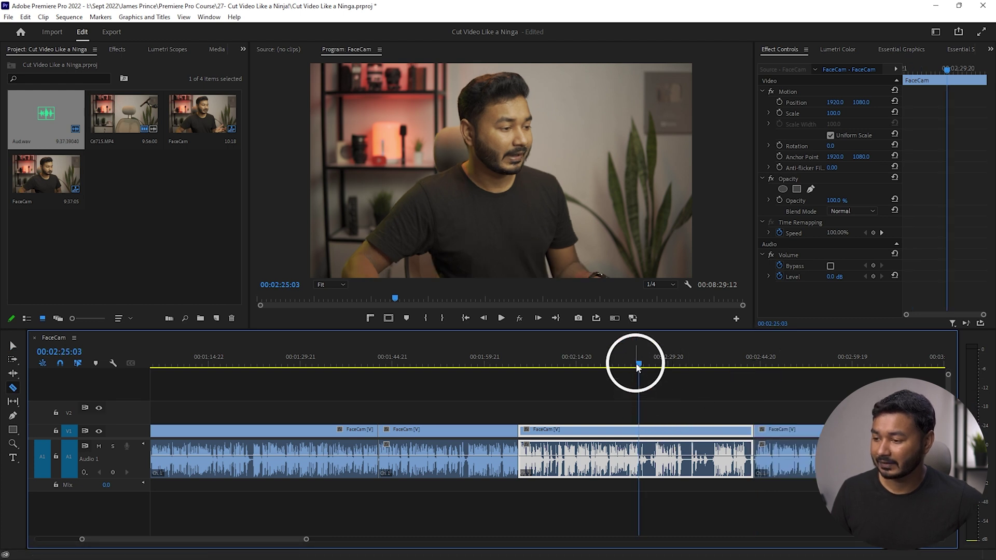
key("w")
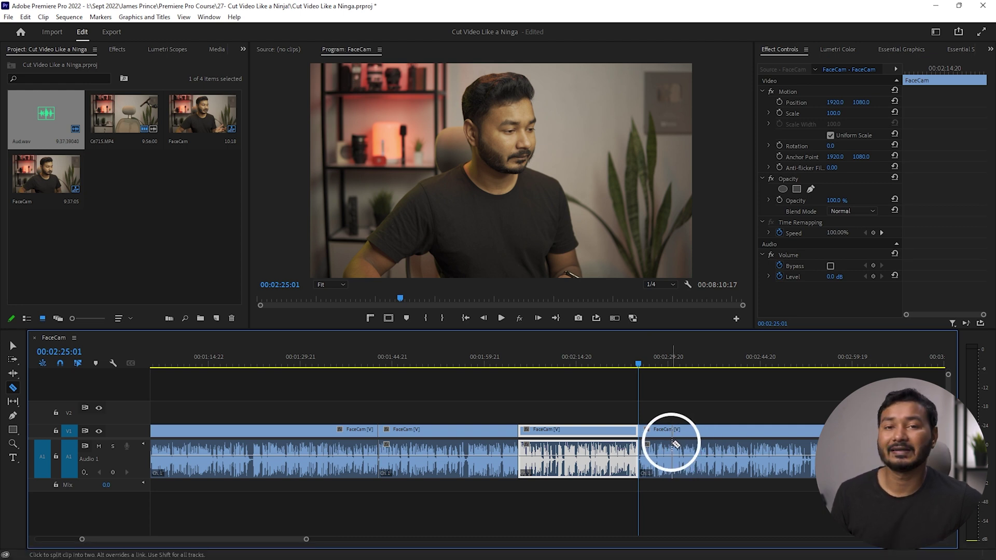
left_click(674, 445)
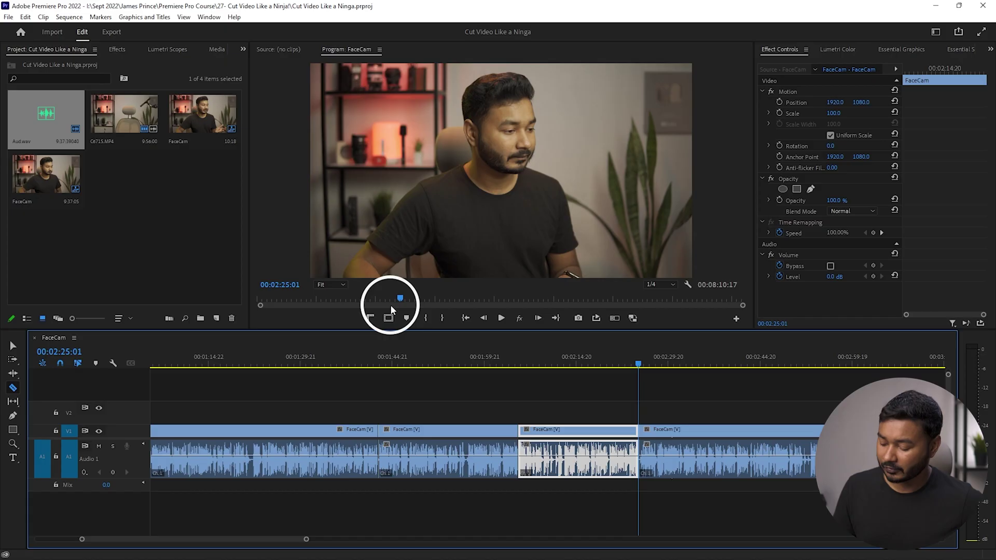
key("ctrl")
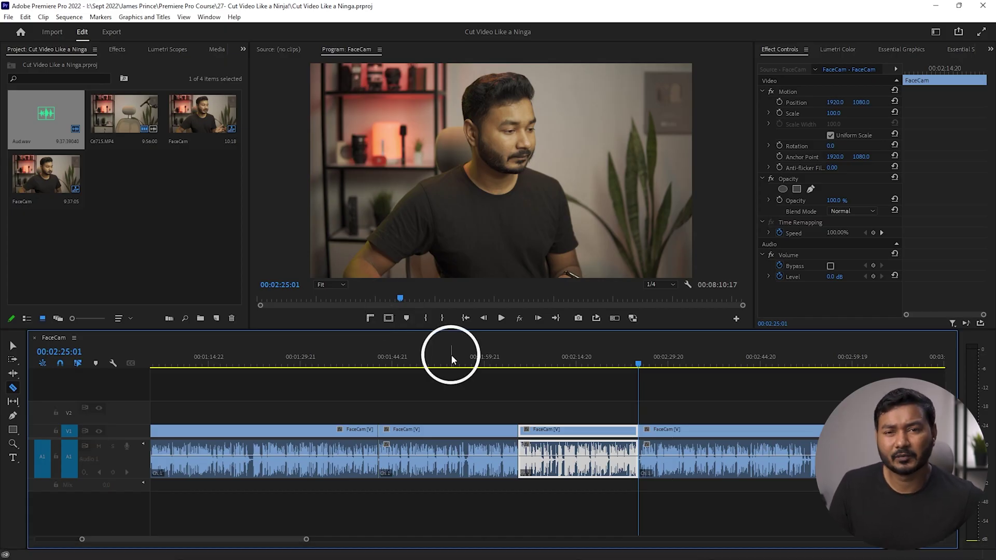
- Open Keyboard Shortcuts, preview the Ctrl modifier layer, and filter commands by 'add ed'
key("v")
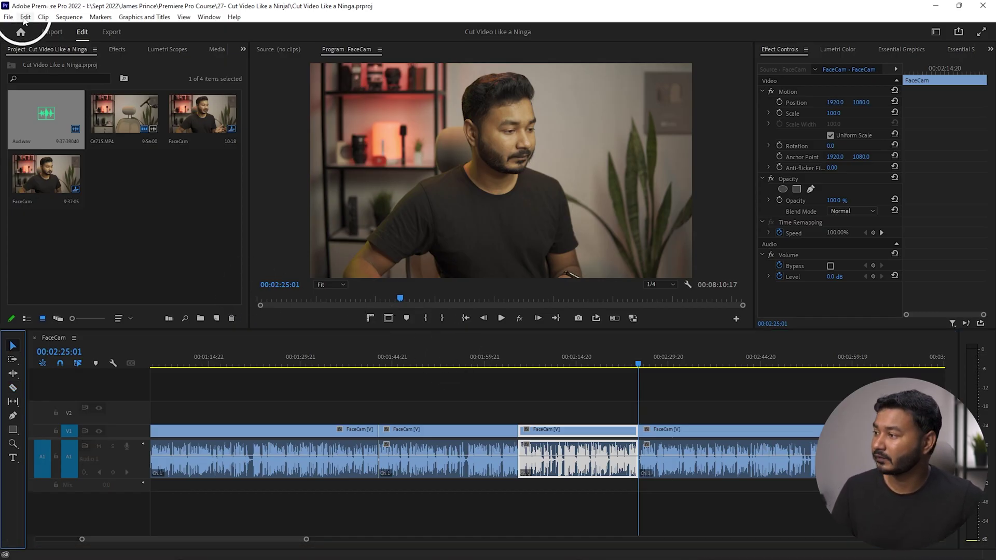
left_click(24, 17)
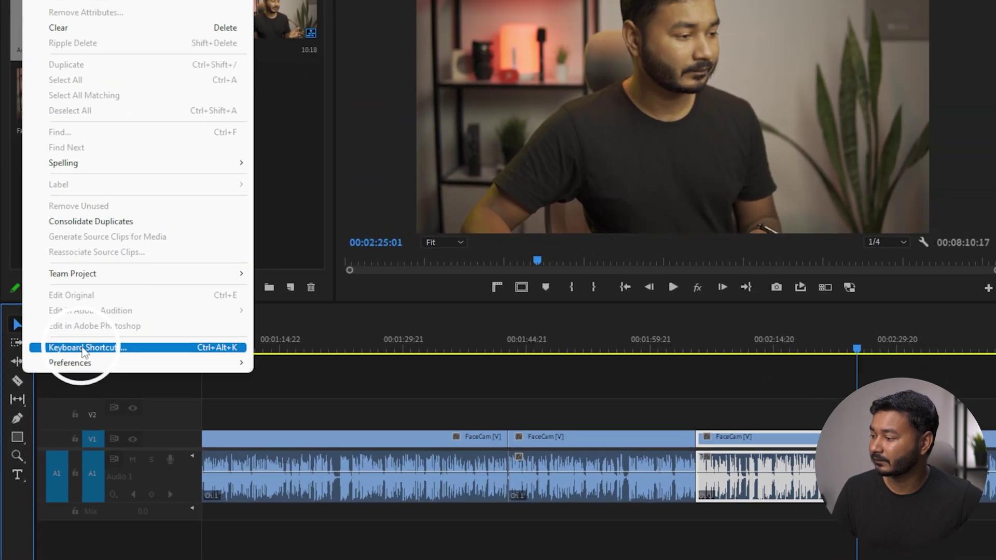
left_click(93, 341)
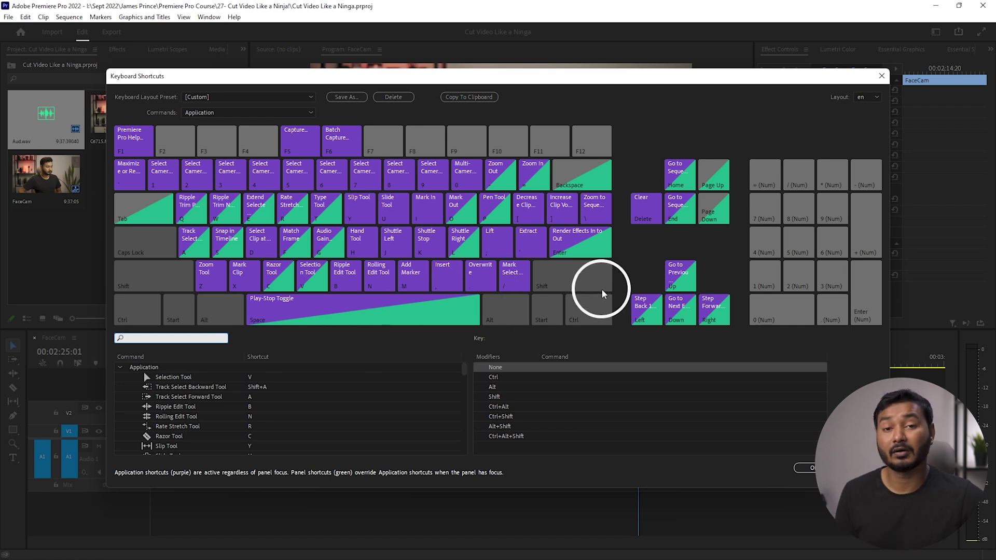
left_click(135, 316)
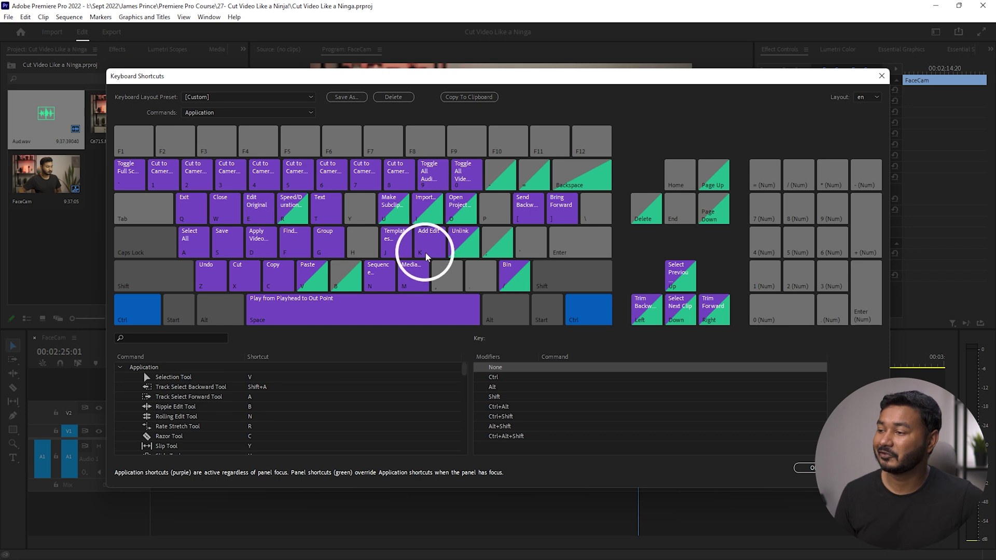
left_click(136, 315)
left_click(164, 337)
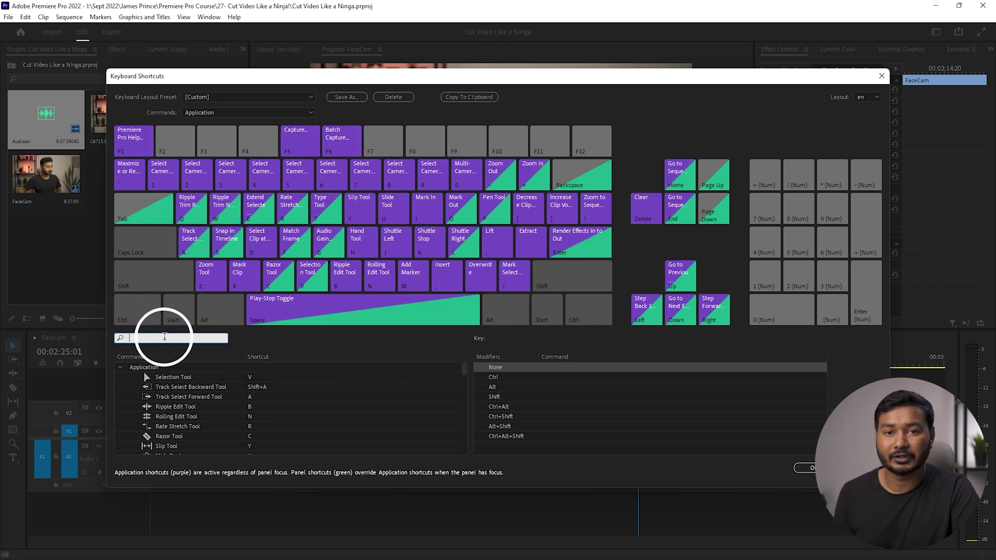
type("add ed")
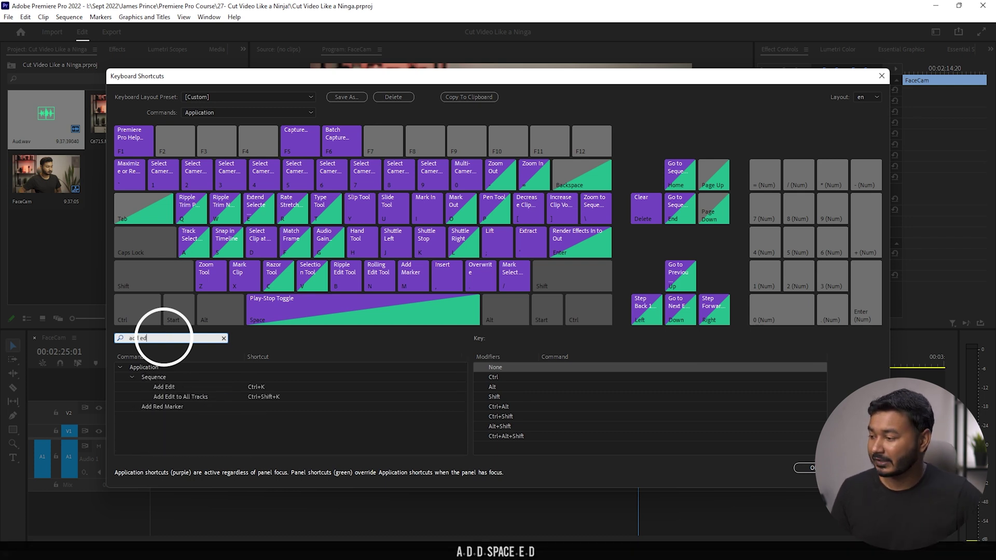
- Replace Add Edit's Ctrl+K shortcut with C
left_click(267, 389)
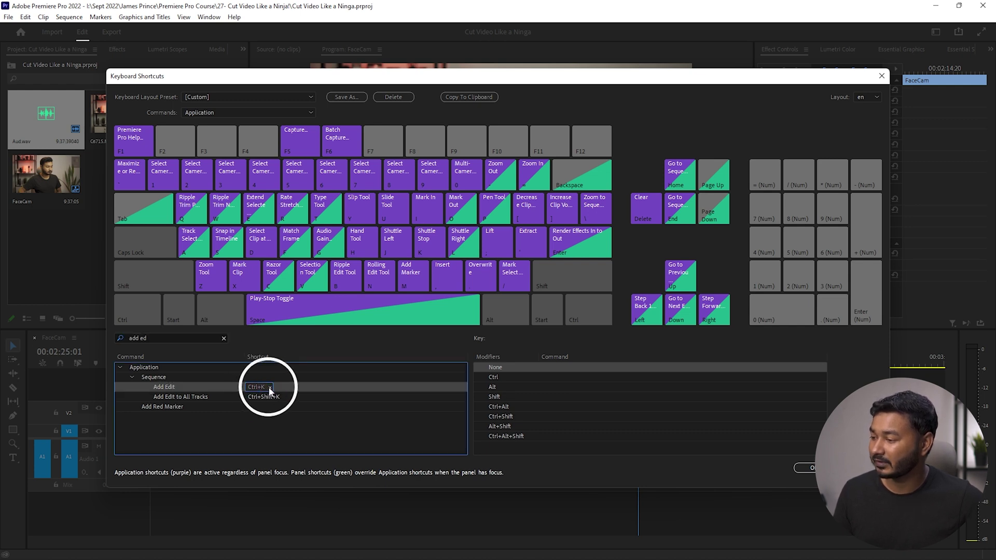
left_click(270, 387)
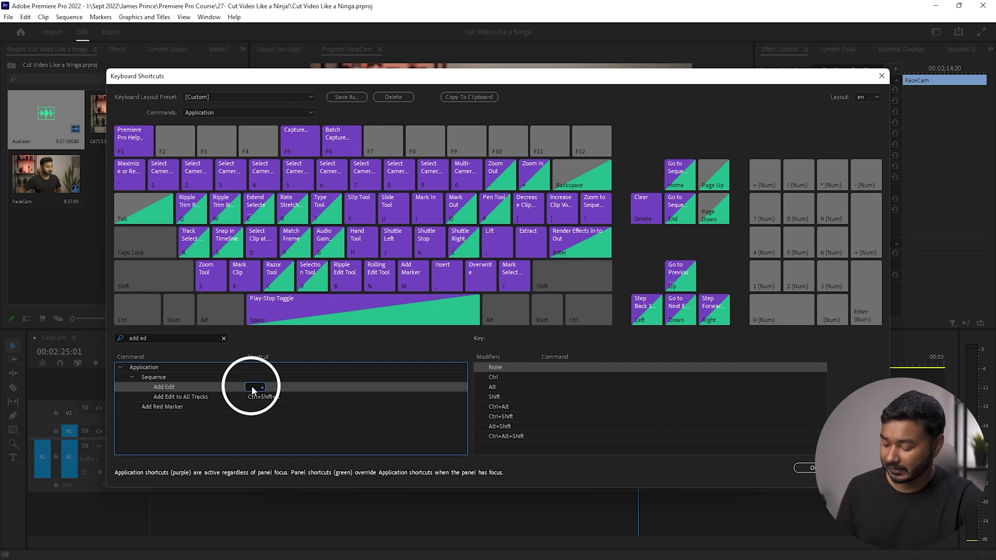
key("c")
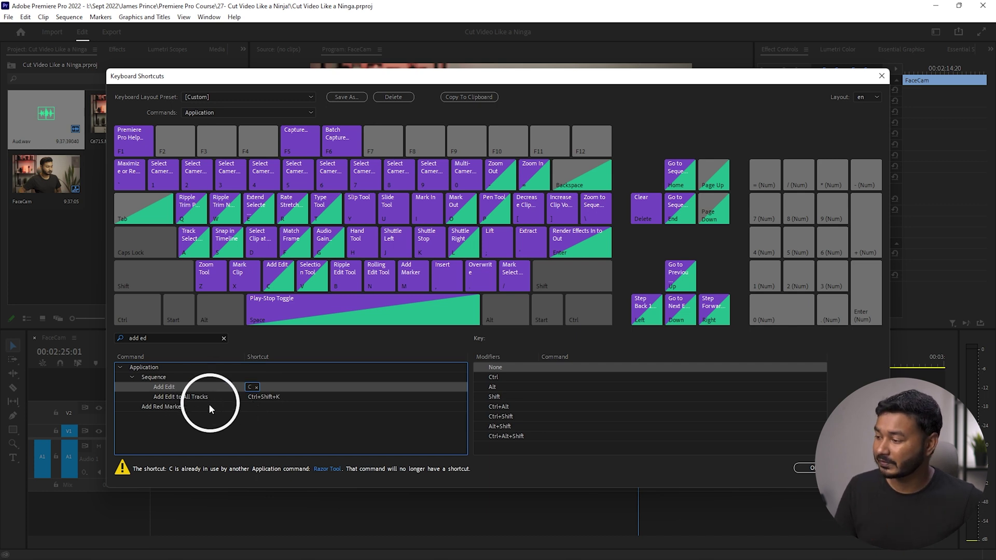
- Replace Add Edit to All Tracks' Ctrl+Shift+K with Shift+C and save the shortcuts
left_click(272, 397)
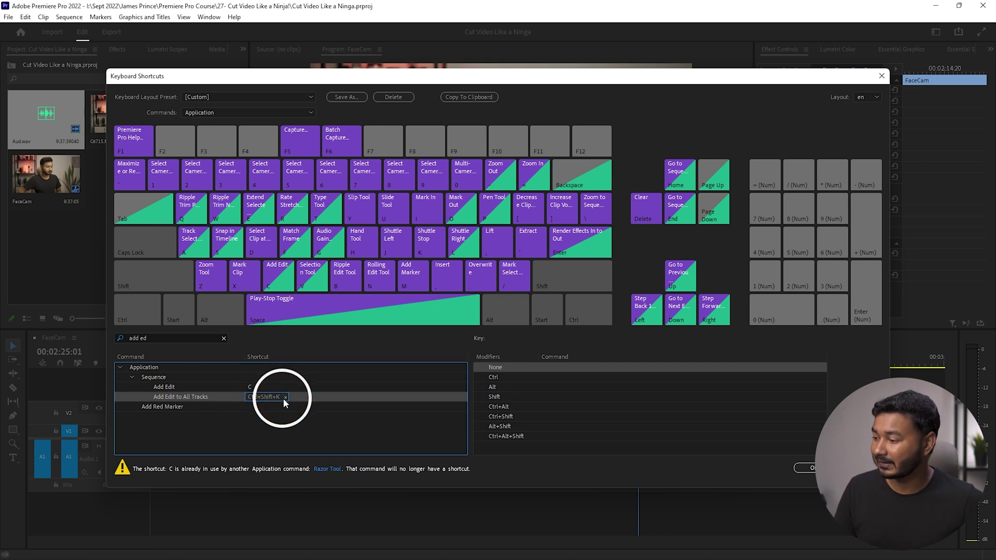
left_click(285, 397)
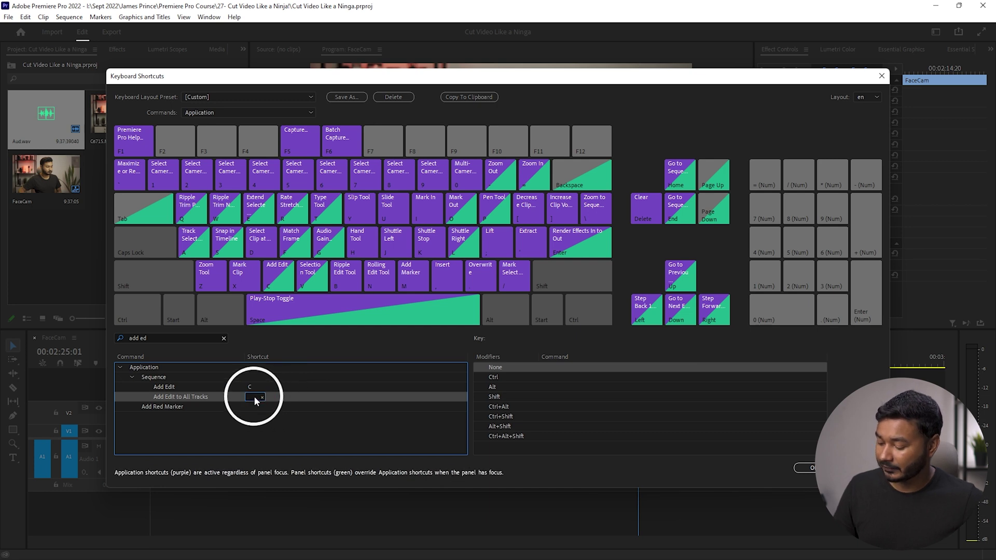
key("shift+c")
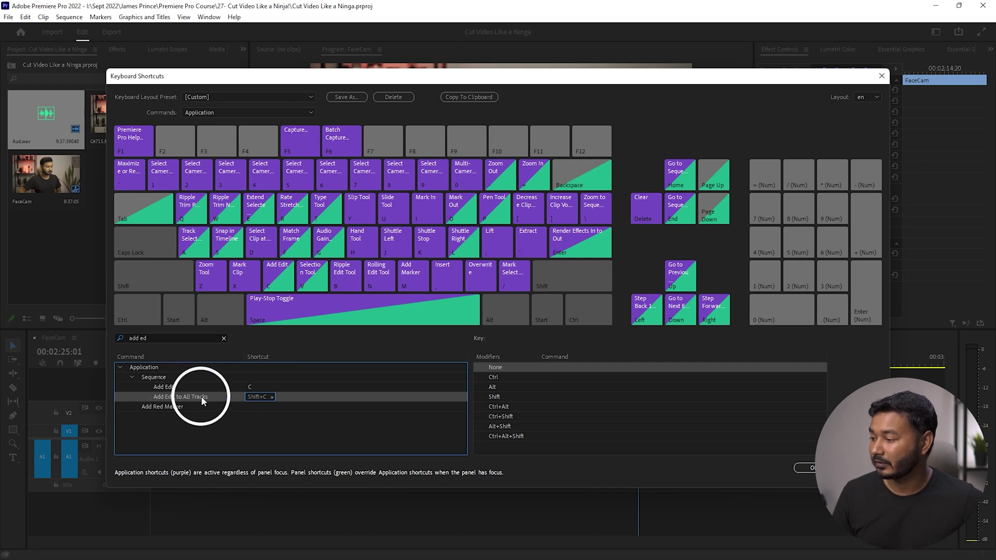
left_click(801, 466)
- Add an edit at 00:02:51:17 and ripple-trim out the footage up to about 00:03:00
scroll(521, 426, "down", 3)
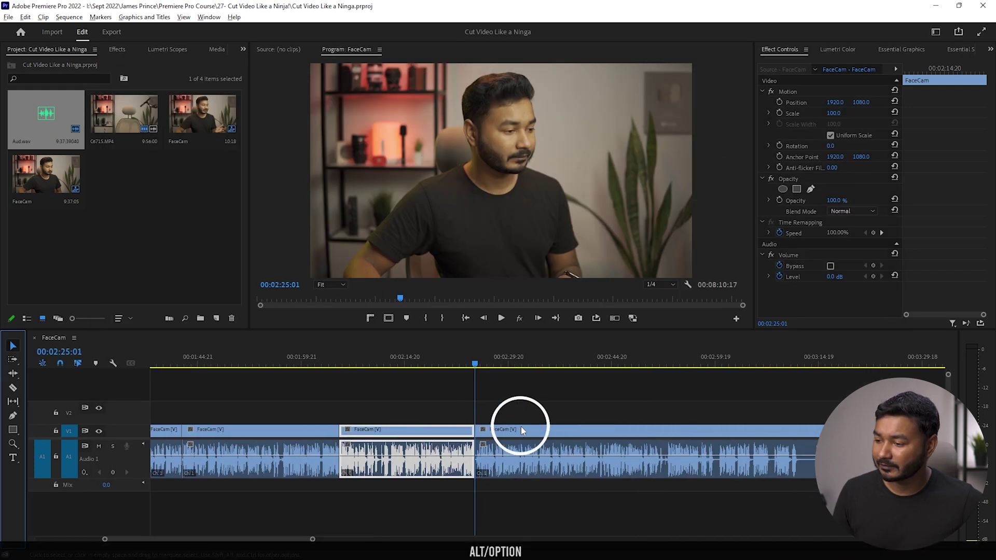
left_click(660, 363)
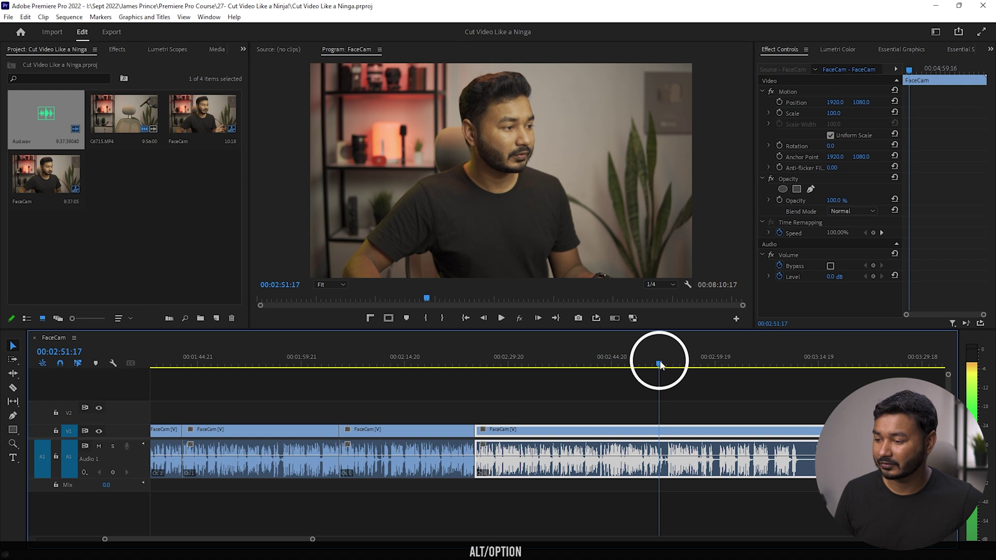
key("c")
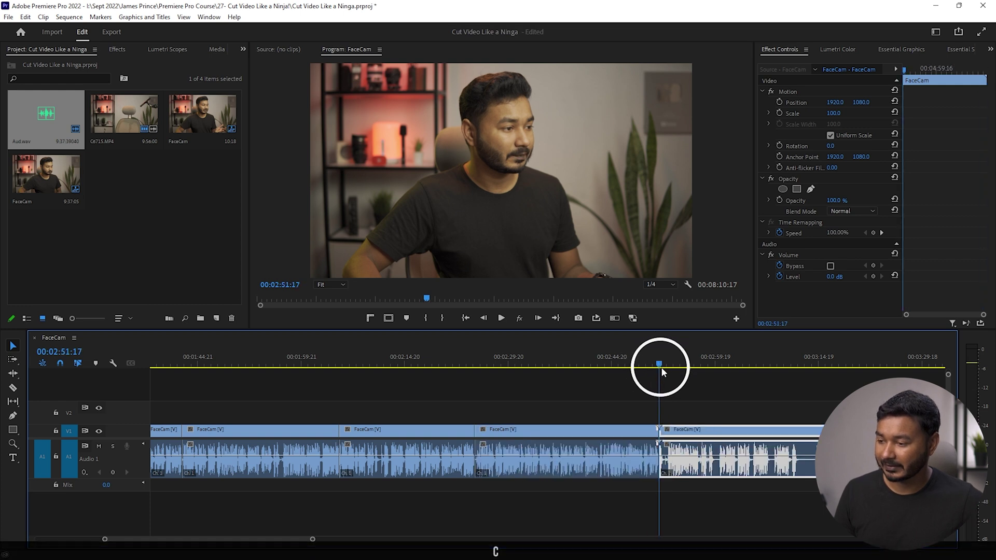
left_click(721, 366)
key("q")
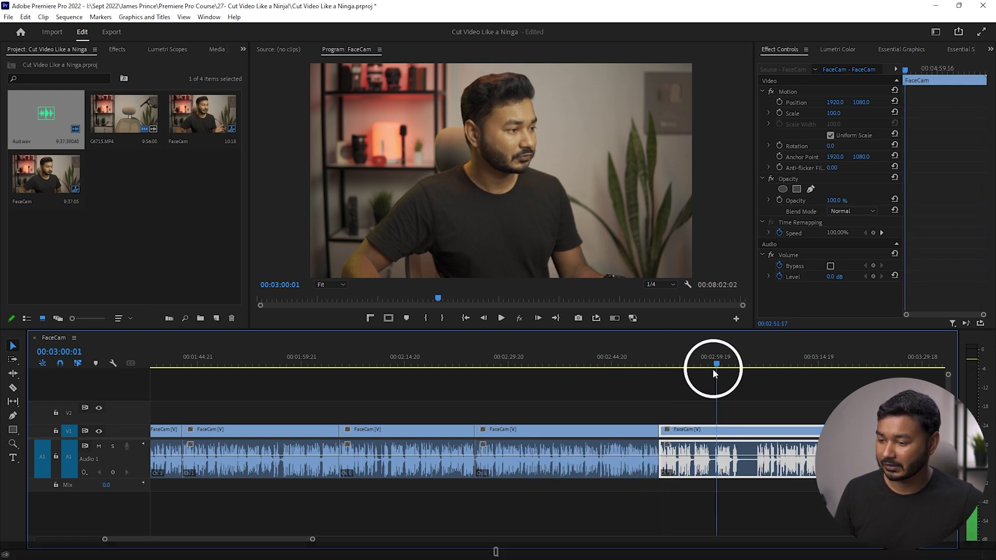
- Add an edit at the next cut point and ripple-trim the clip start to 00:03:12:15
left_click_drag(660, 374, 704, 375)
left_click_drag(695, 375, 798, 380)
key("c")
key("c")
scroll(773, 400, "right", 2)
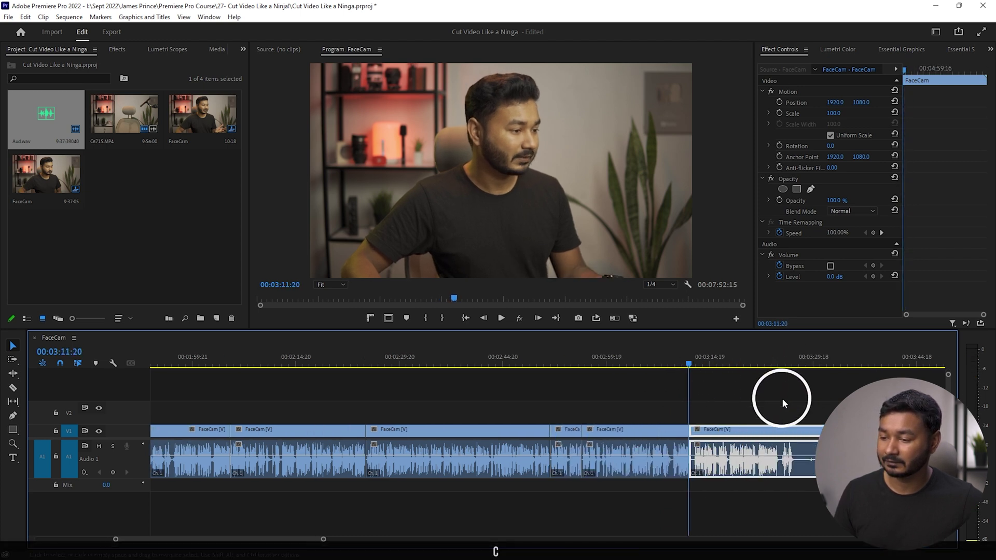
key("alt+z")
left_click_drag(606, 367, 628, 366)
key("q")
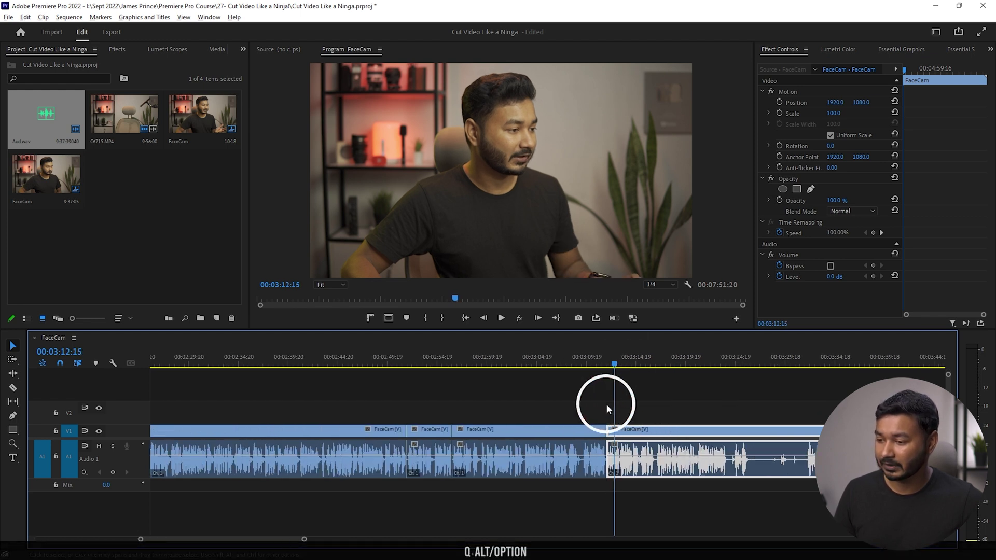
- Cut the FaceCam clip near 00:03:30:19 and ripple-trim its end to the playhead
scroll(604, 402, "down", 4)
left_click(623, 368)
left_click_drag(622, 367, 561, 374)
key("c")
key("w")
left_click(563, 380, "alt")
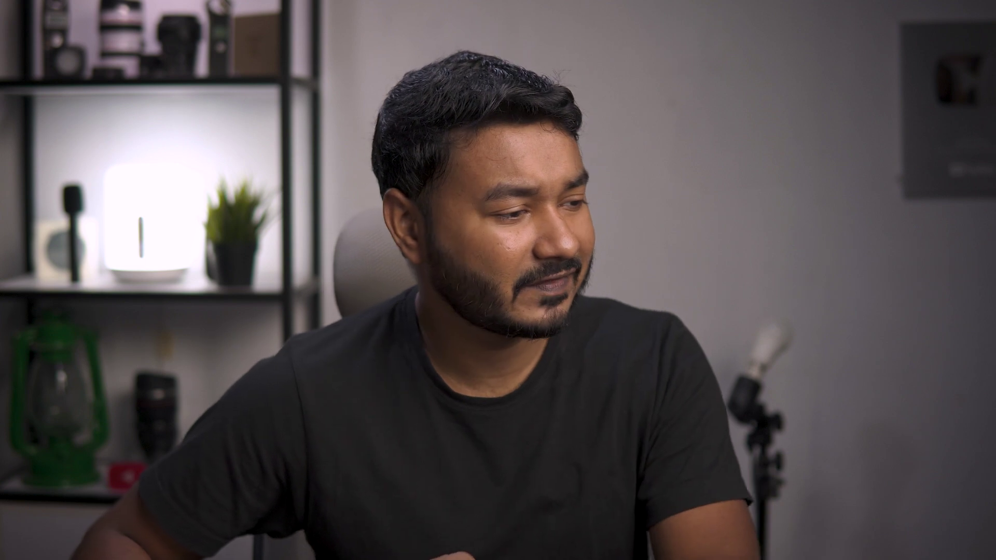